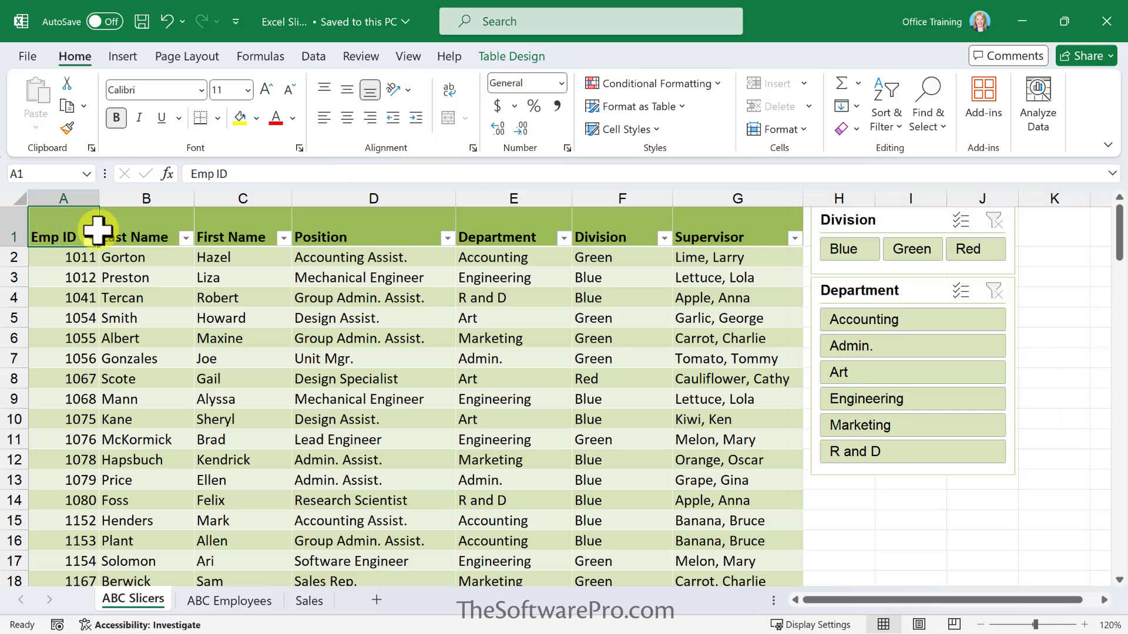
Step: Use the slicers to show Blue and Red division Engineering rows, then switch to the ABC Employees sheet
click(850, 249)
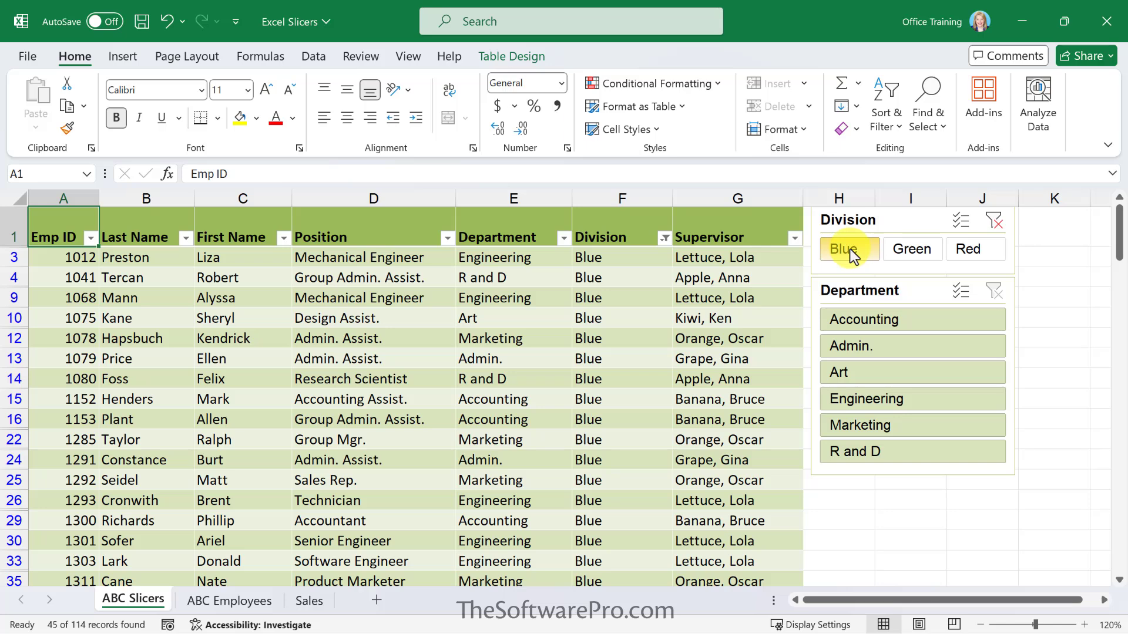
click(965, 253)
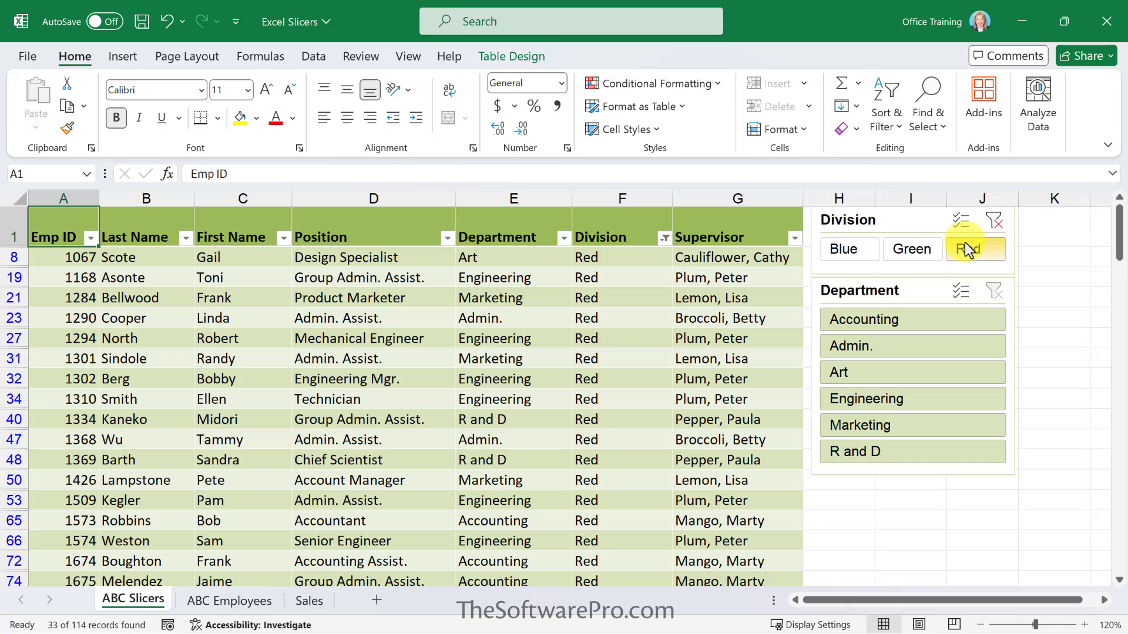
ctrl+click(848, 253)
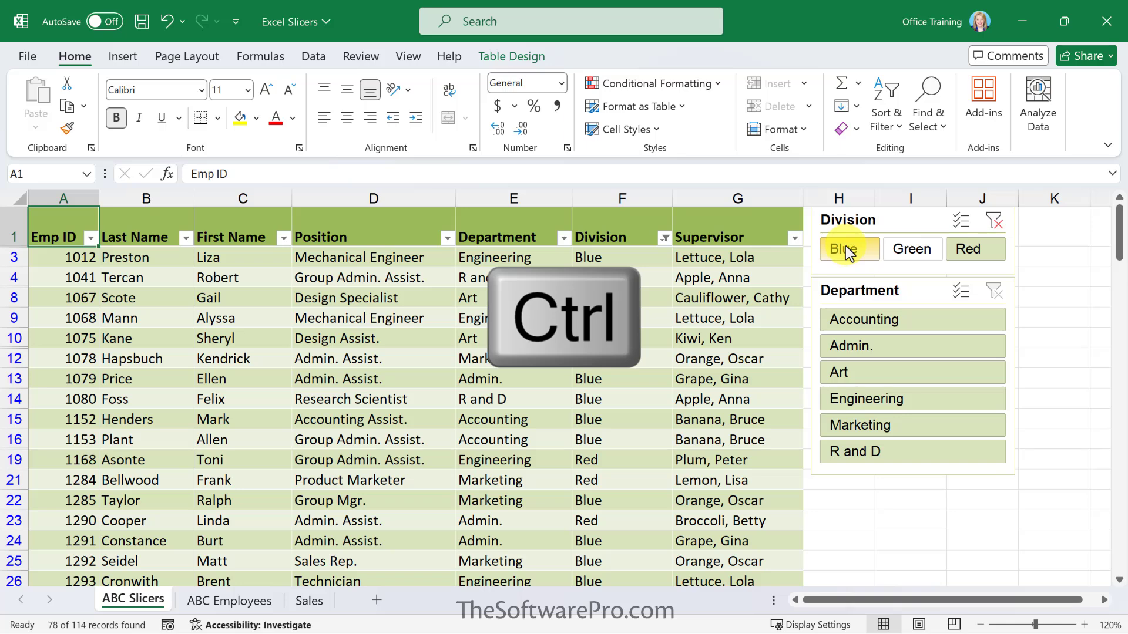
click(900, 395)
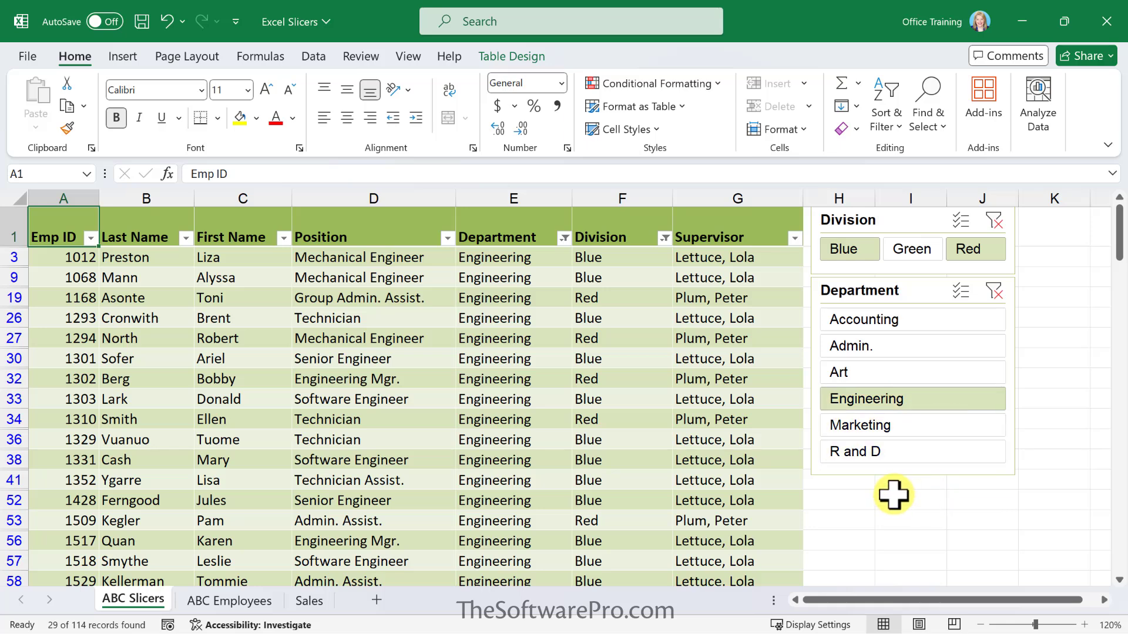
click(220, 599)
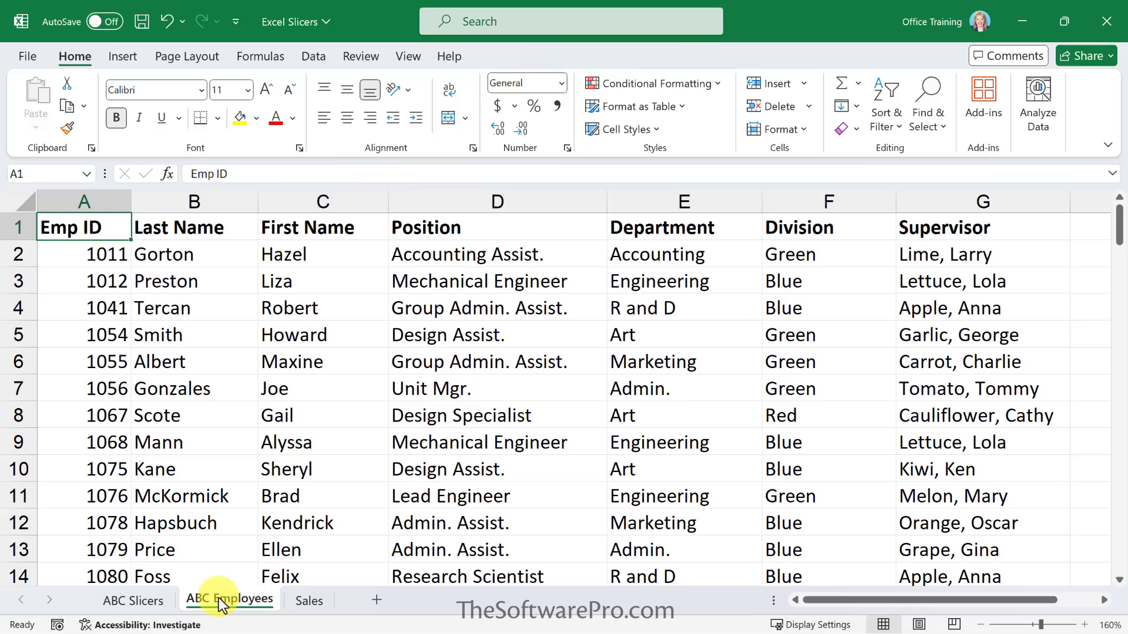
Step: Convert range $A$1:$G$115 into a table with headers using Ctrl+T
key(ctrl+t)
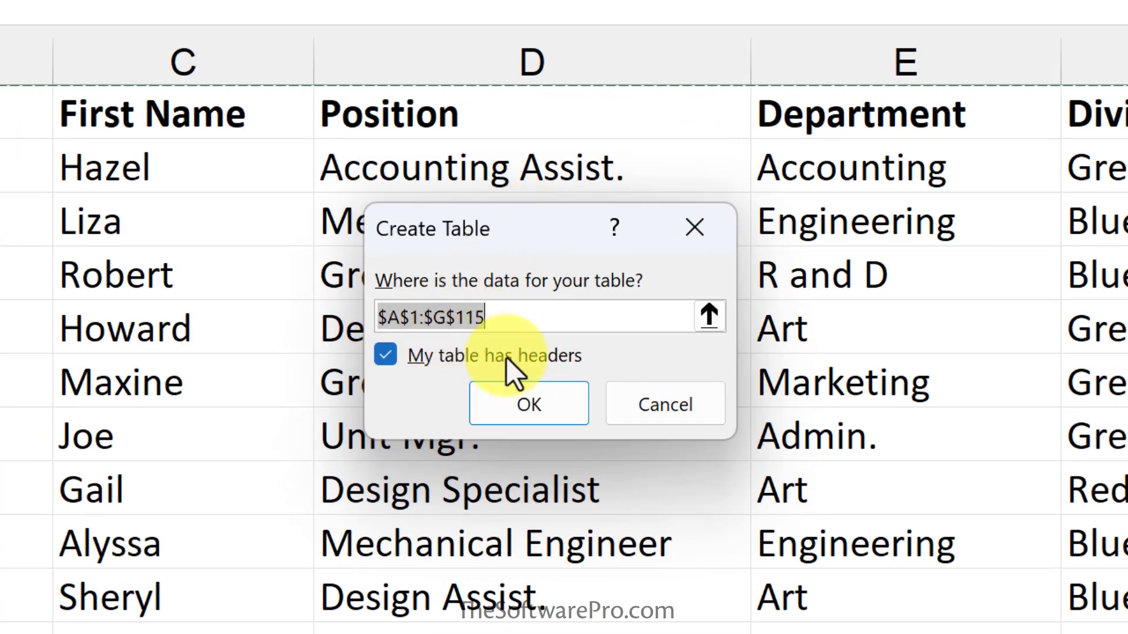
click(512, 400)
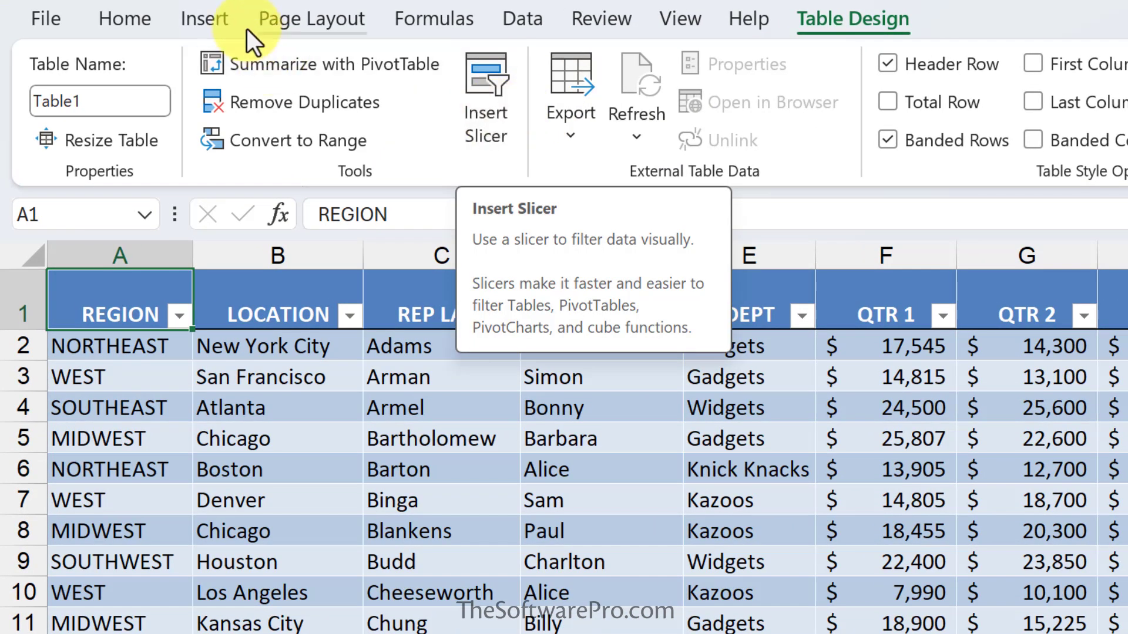
Step: Insert a slicer on the REGION field of the Sales table
click(190, 13)
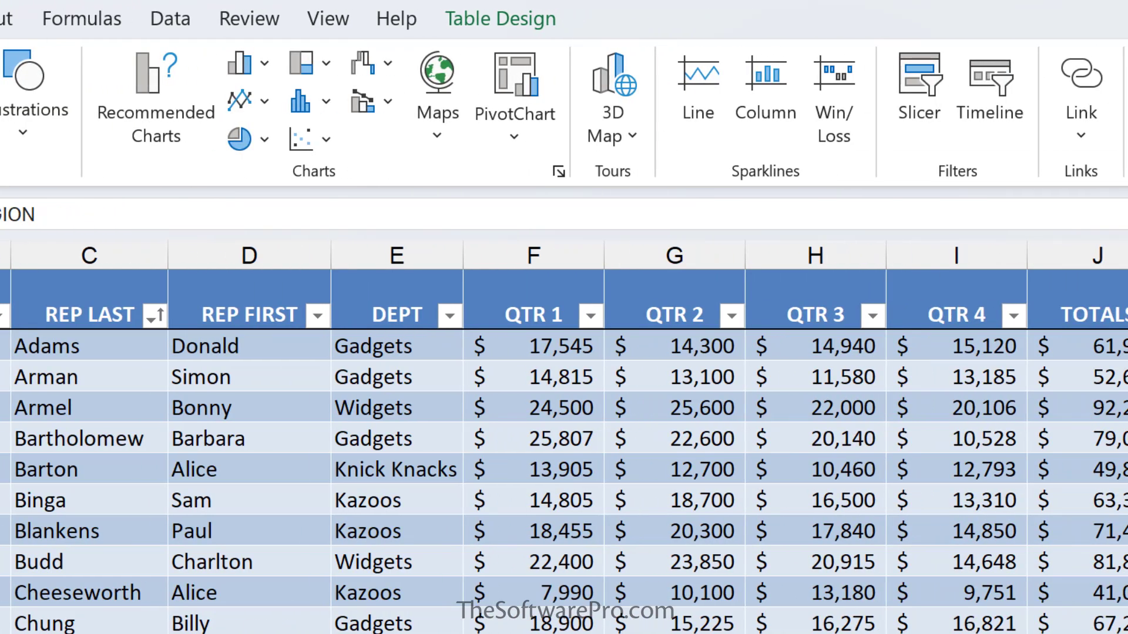
click(916, 89)
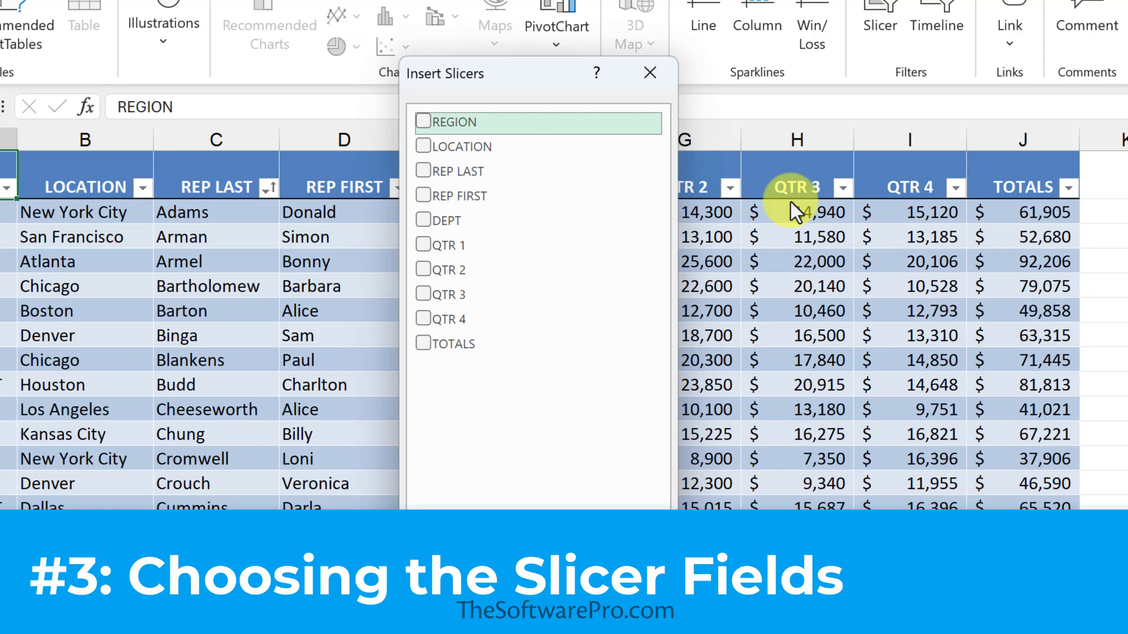
click(424, 118)
click(541, 552)
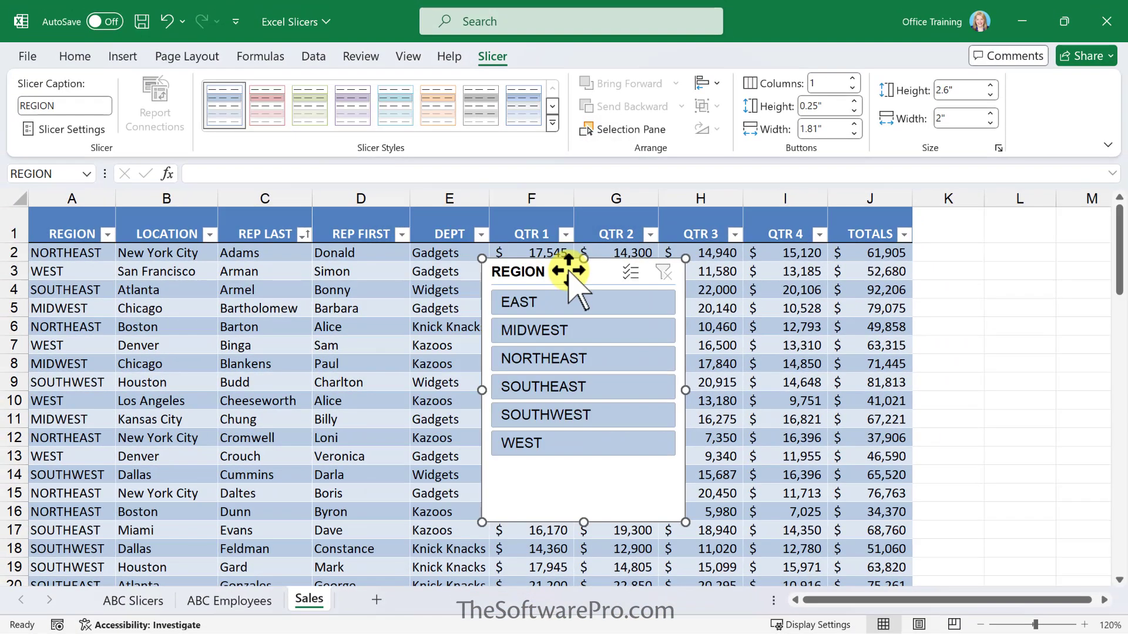
Step: Move the REGION slicer into columns K–M and zoom the sheet out to 110%
drag(574, 265, 1006, 242)
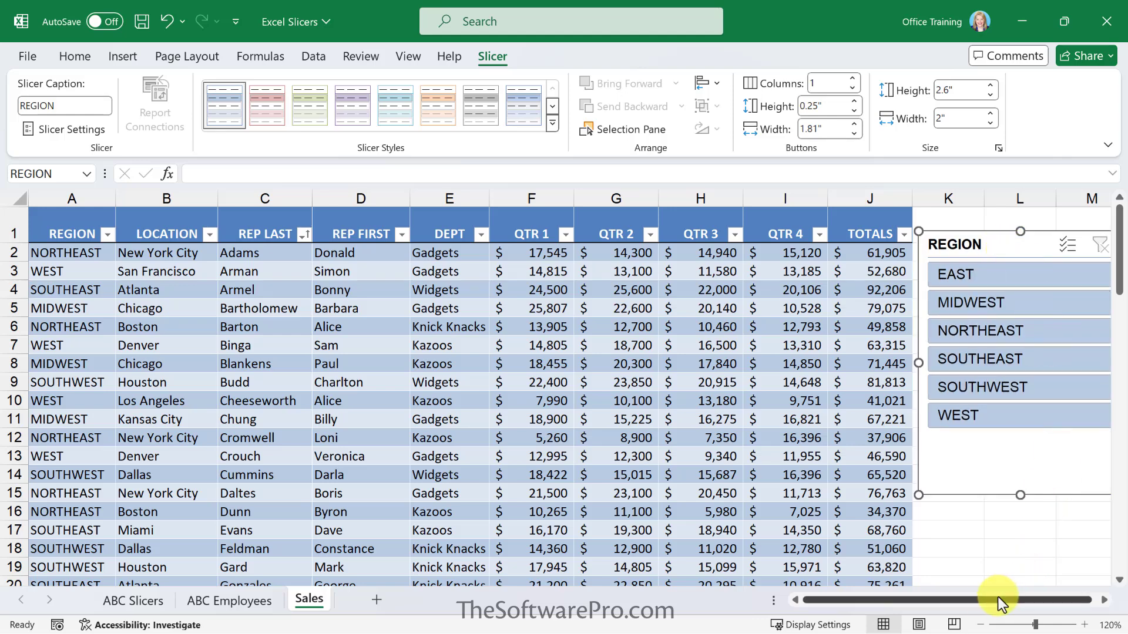
click(979, 625)
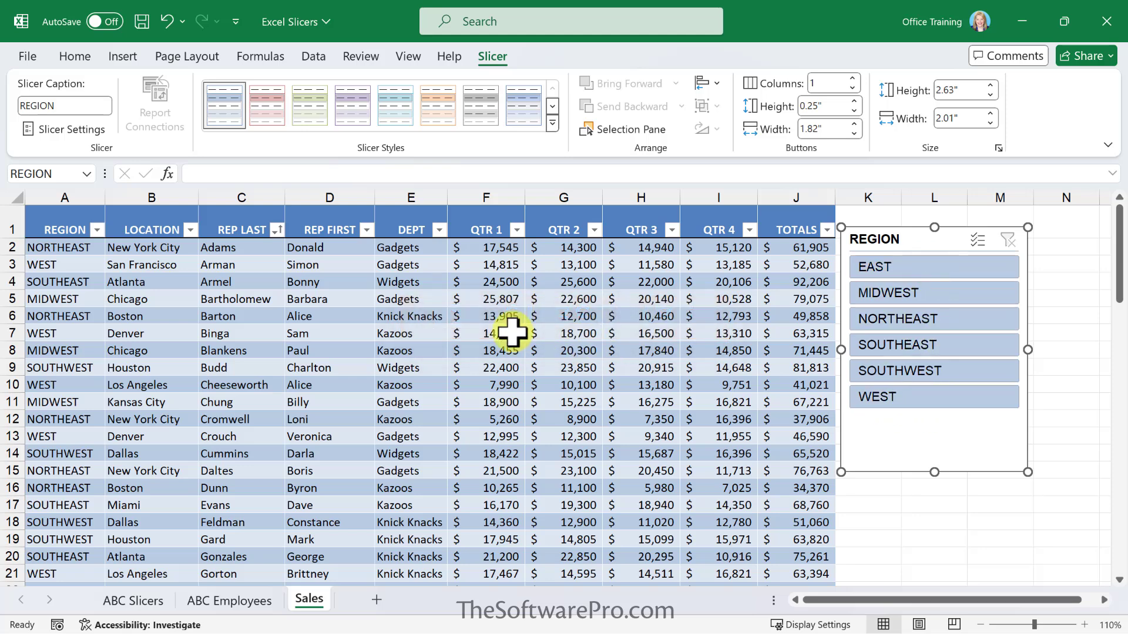
click(96, 230)
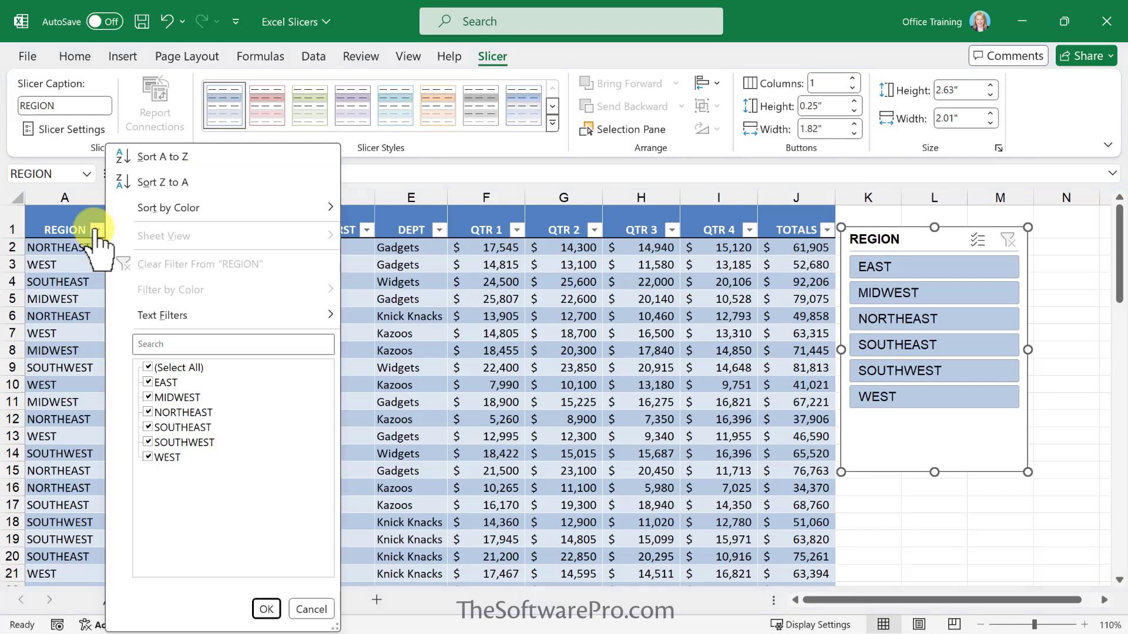
key(Escape)
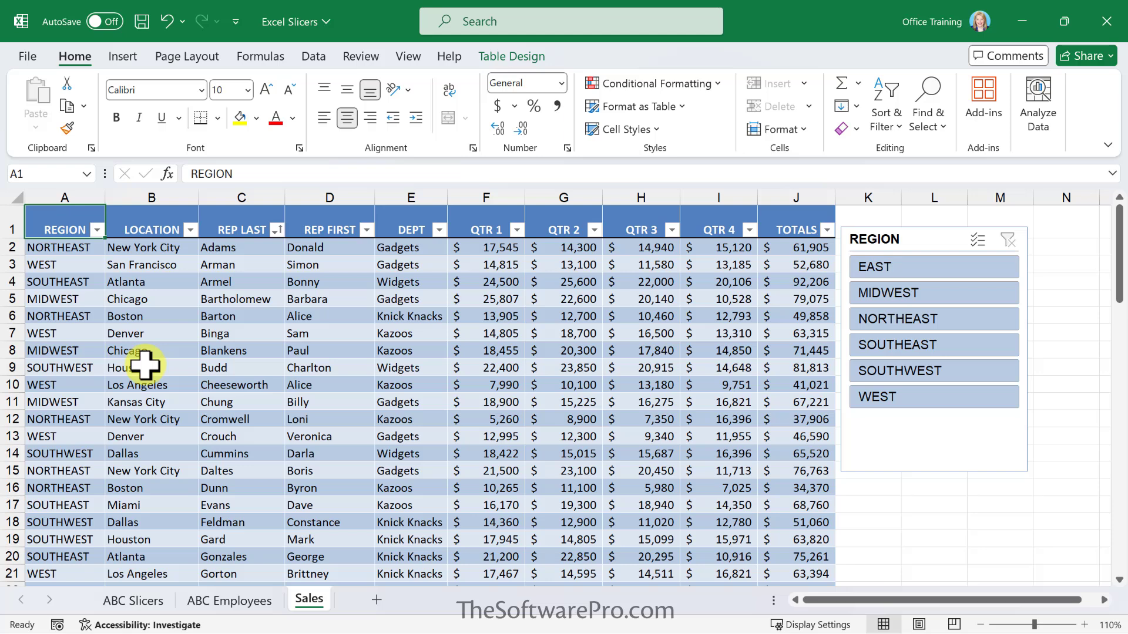
click(942, 269)
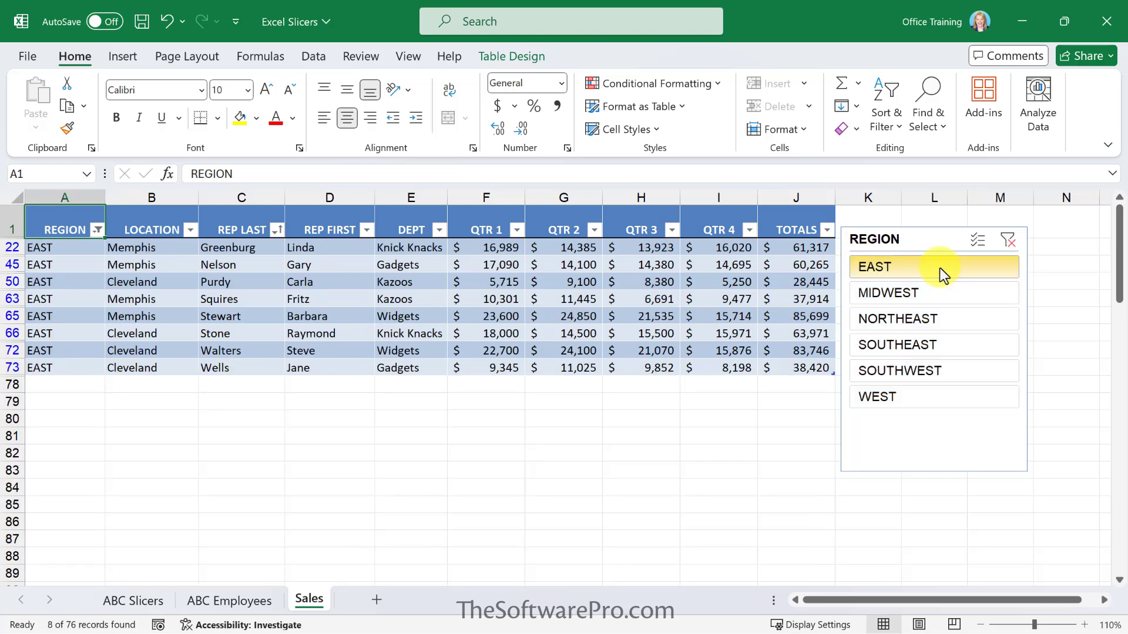
click(944, 287)
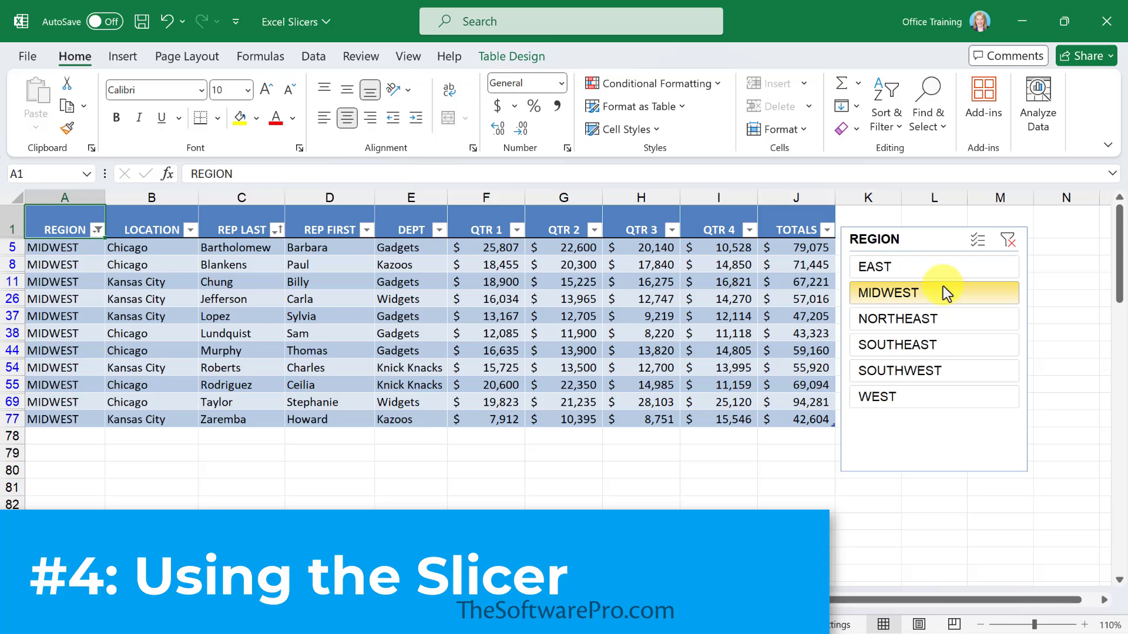
click(946, 322)
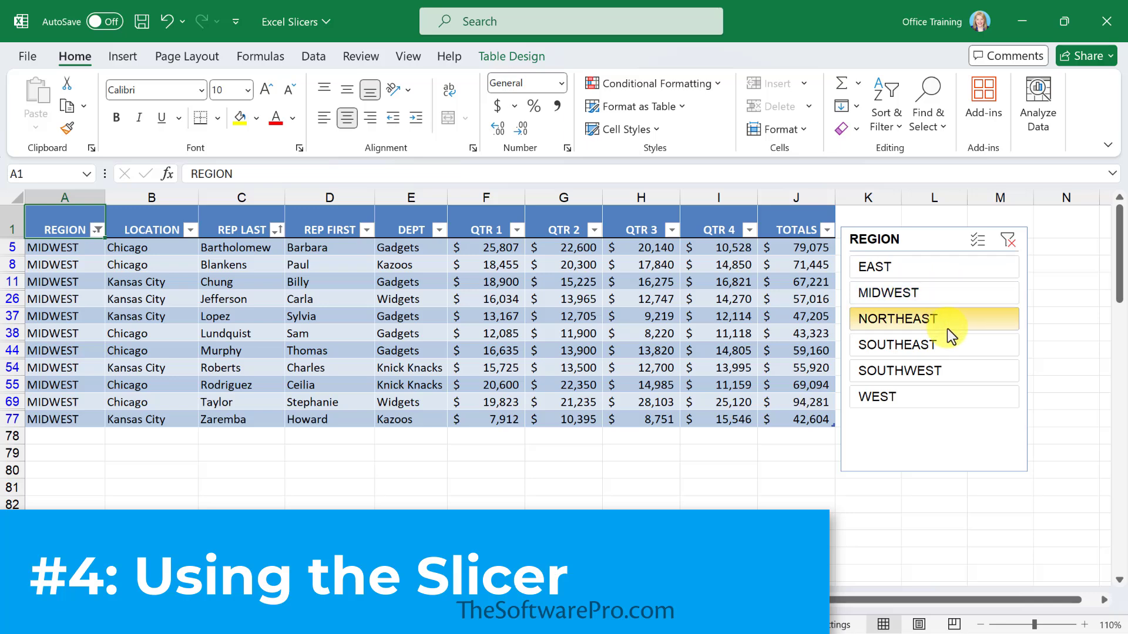
click(947, 344)
click(947, 368)
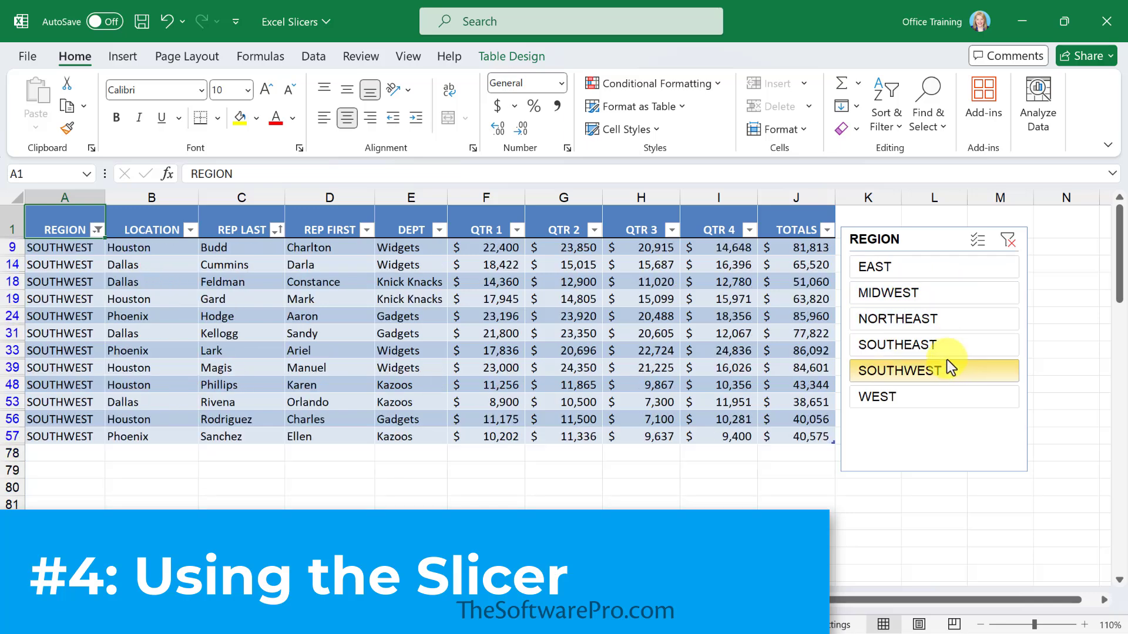
ctrl+click(928, 268)
ctrl+click(947, 310)
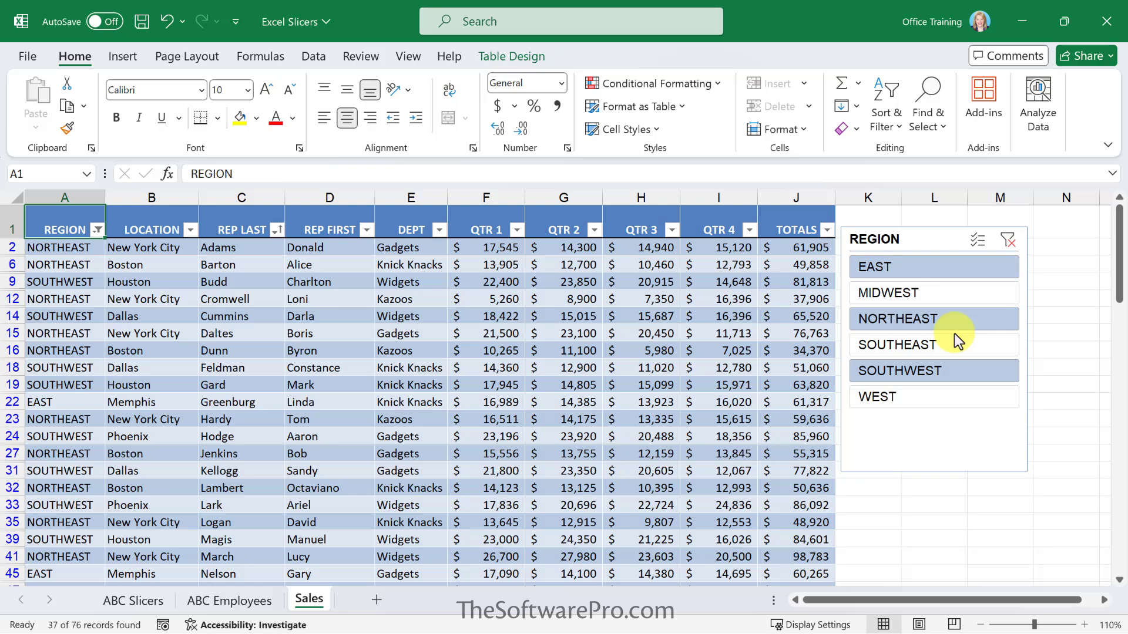
ctrl+click(916, 267)
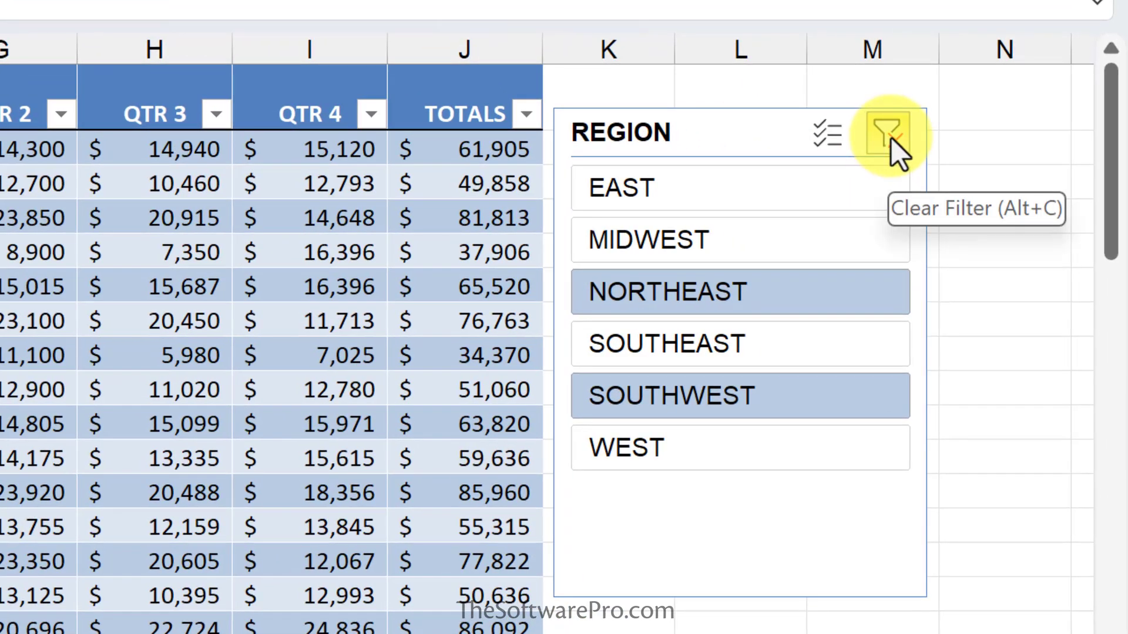
key(alt+c)
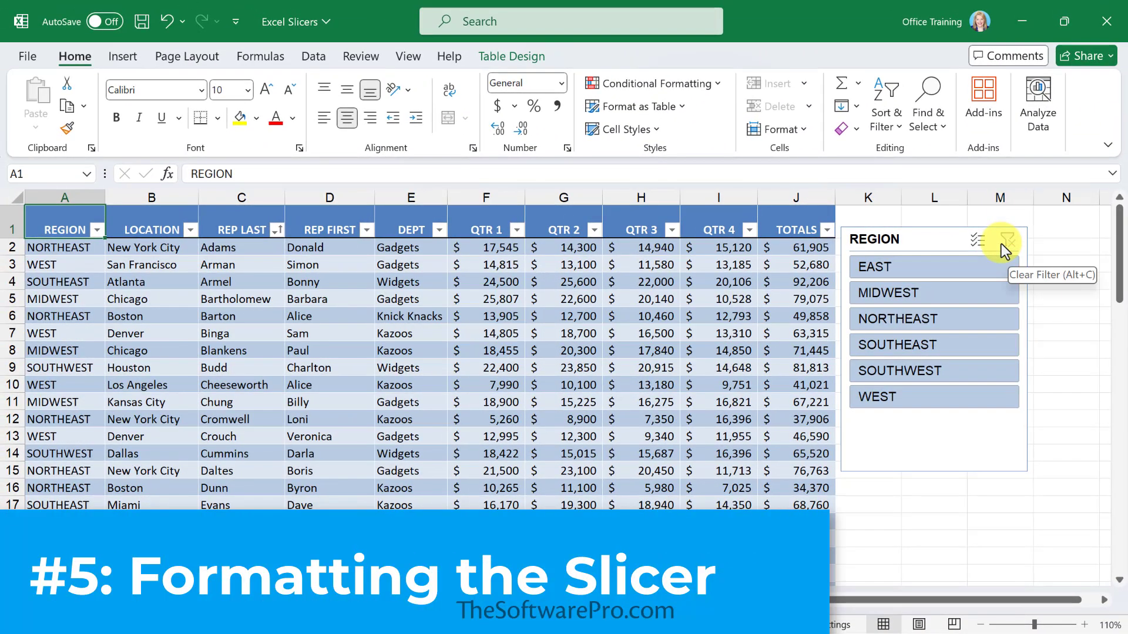
Step: Set the REGION slicer's height to 2.1" and width to 1.8"
click(930, 240)
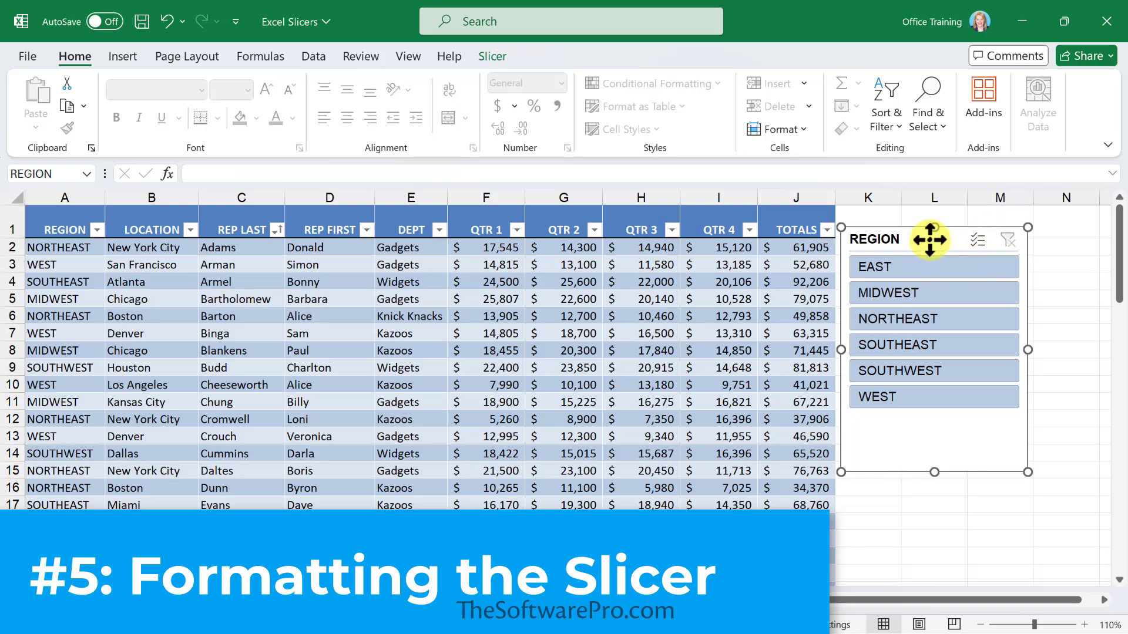
click(482, 56)
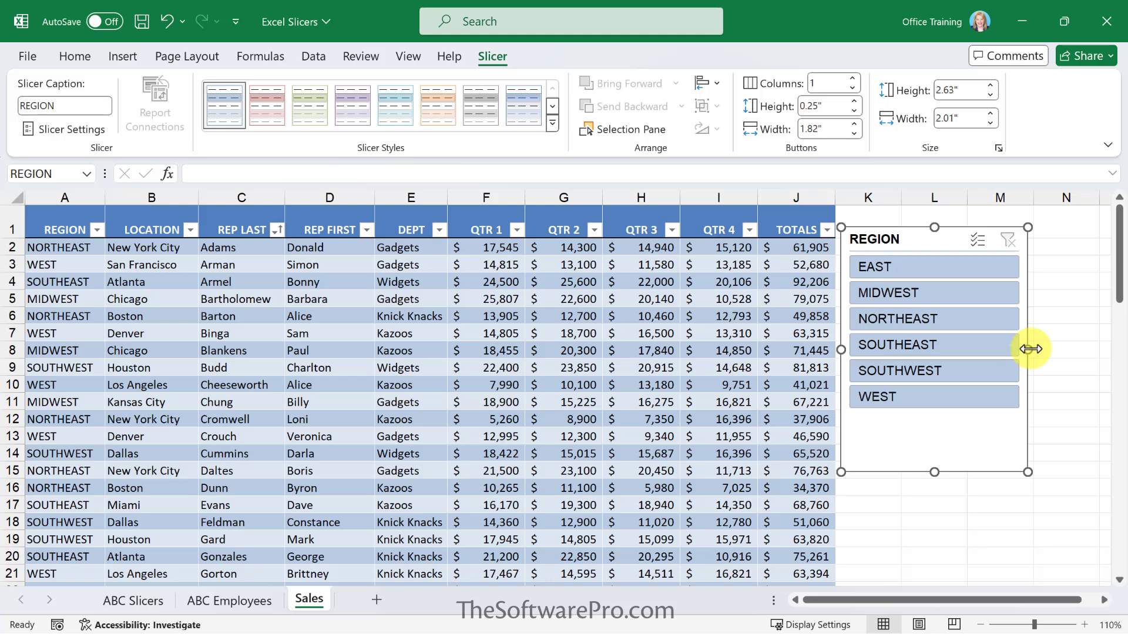
drag(1031, 349, 993, 353)
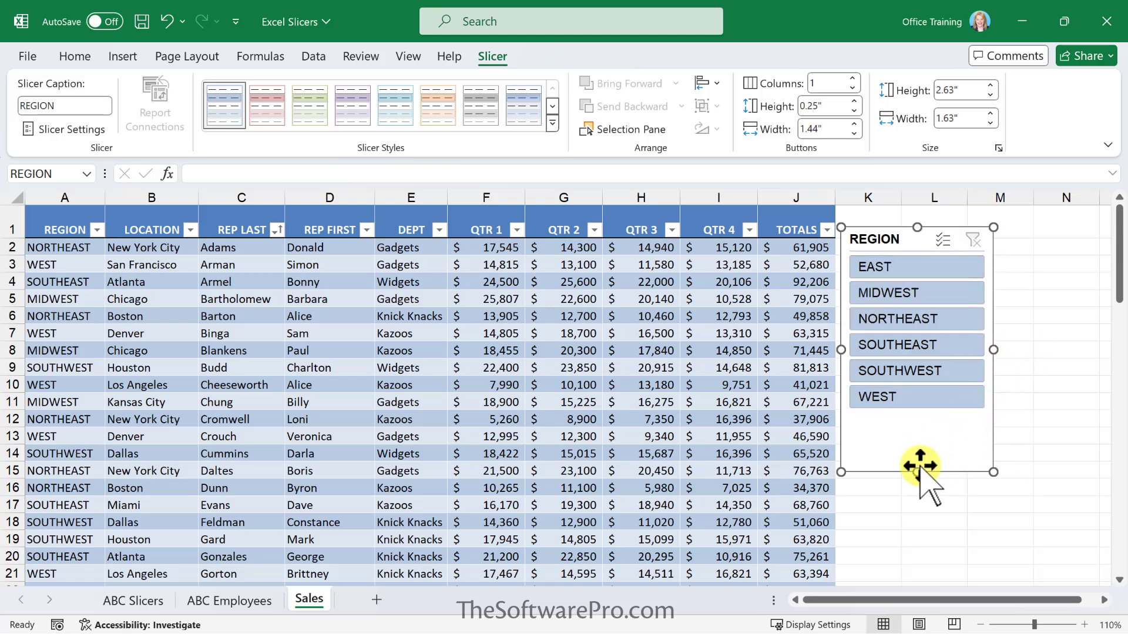
drag(917, 471, 921, 436)
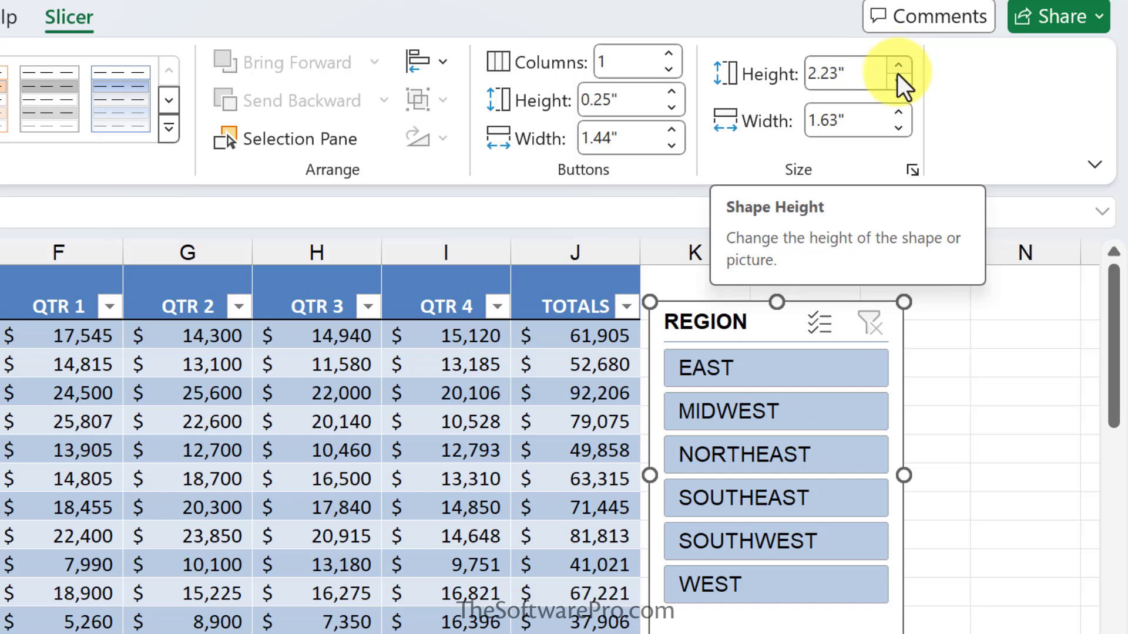
click(897, 77)
click(896, 79)
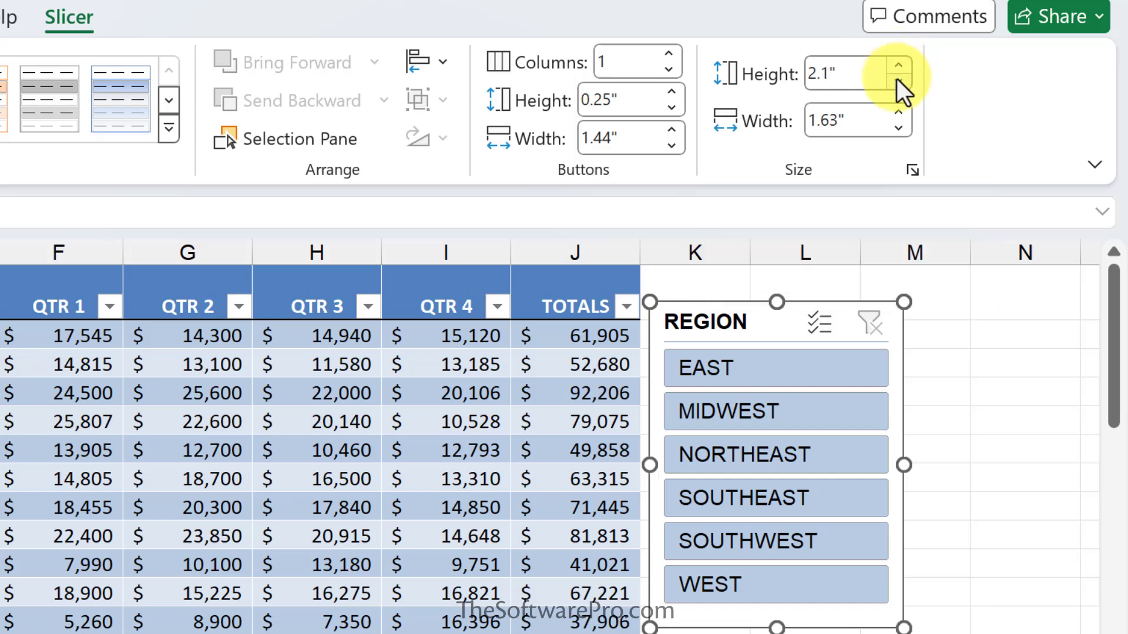
click(899, 112)
click(899, 112)
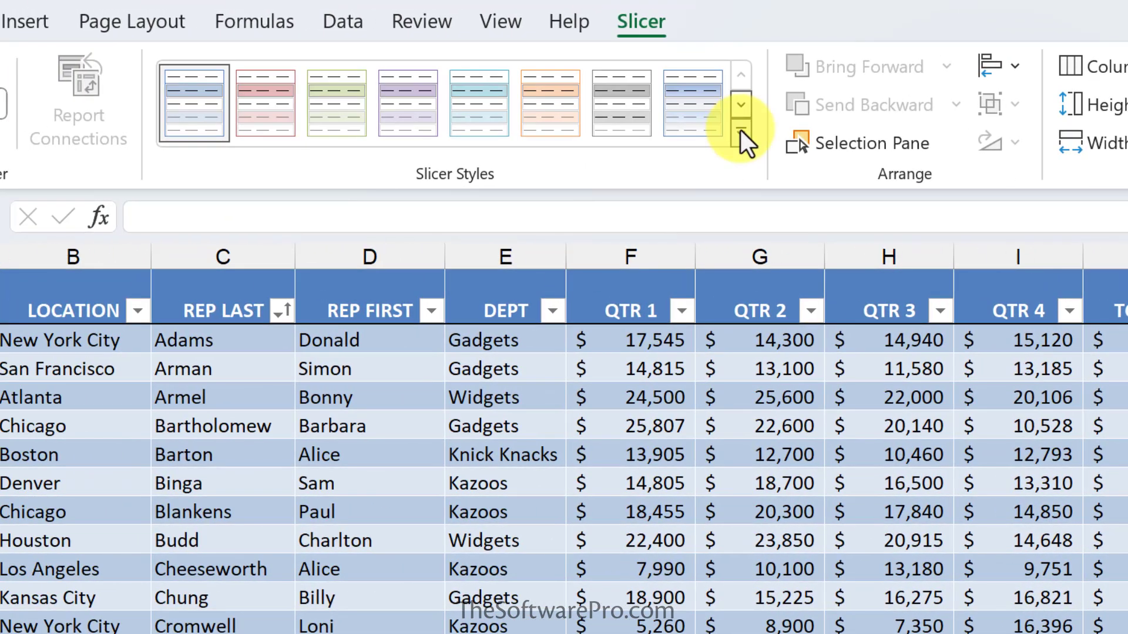
Step: Apply the dark blue slicer style to REGION and move it level with the table's header row
click(168, 128)
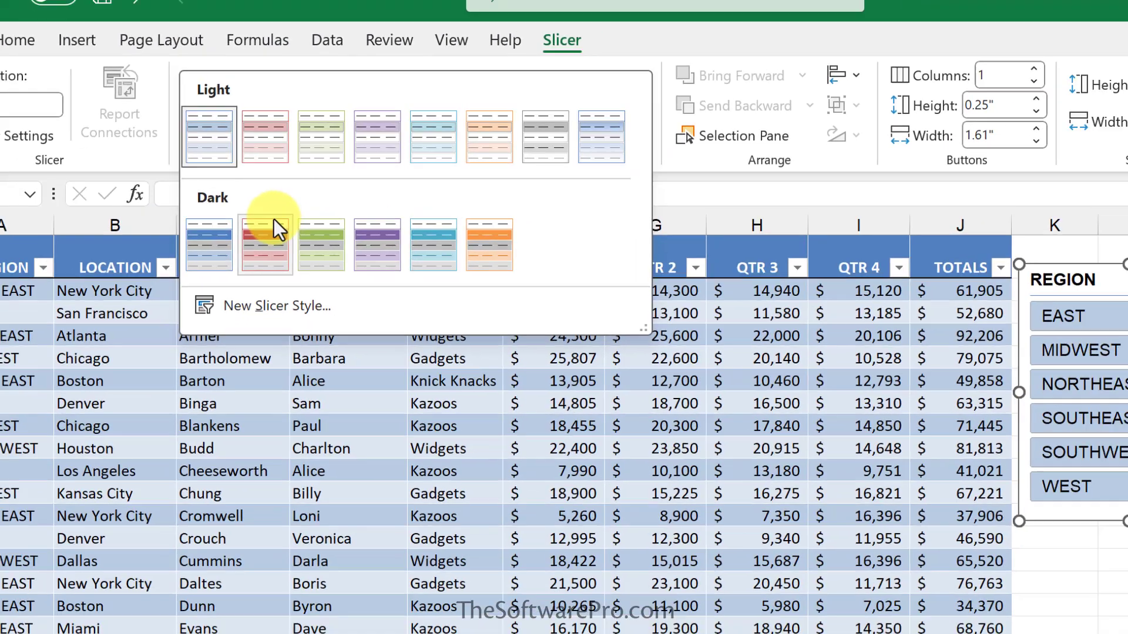
click(193, 282)
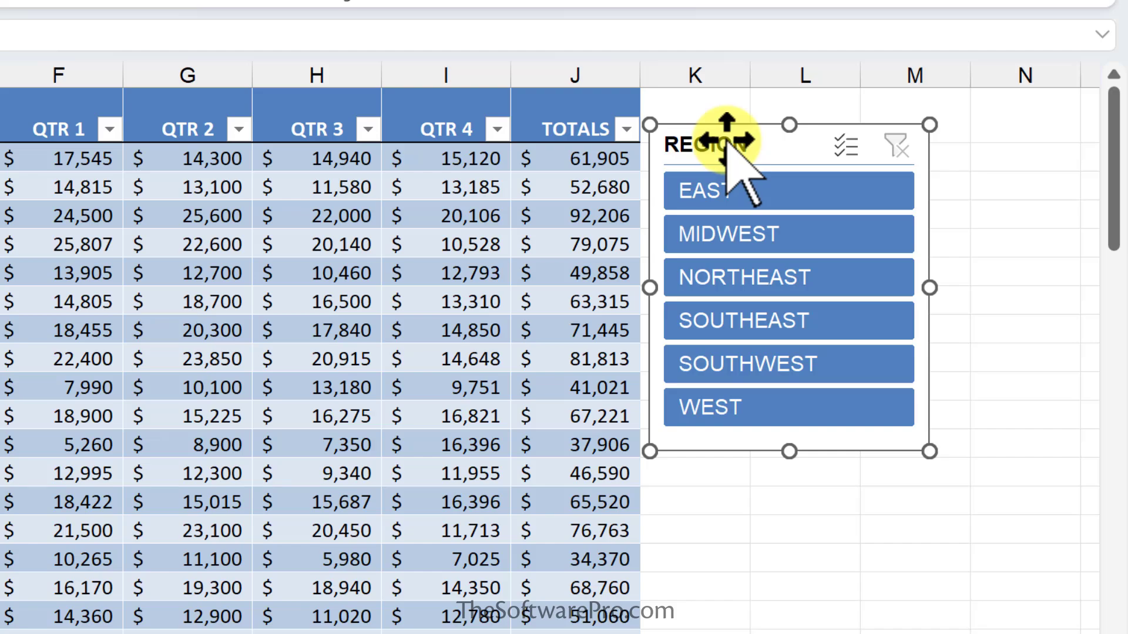
drag(726, 141, 740, 159)
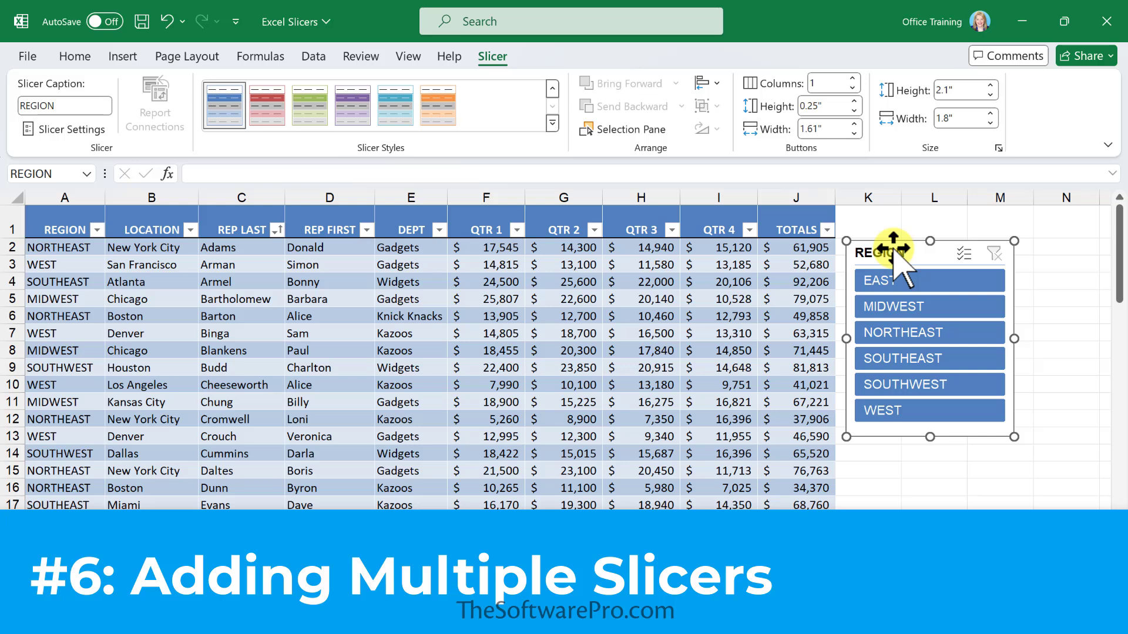
Step: Insert a DEPT slicer from Table Design and place it from column N, right of REGION
click(419, 267)
click(506, 57)
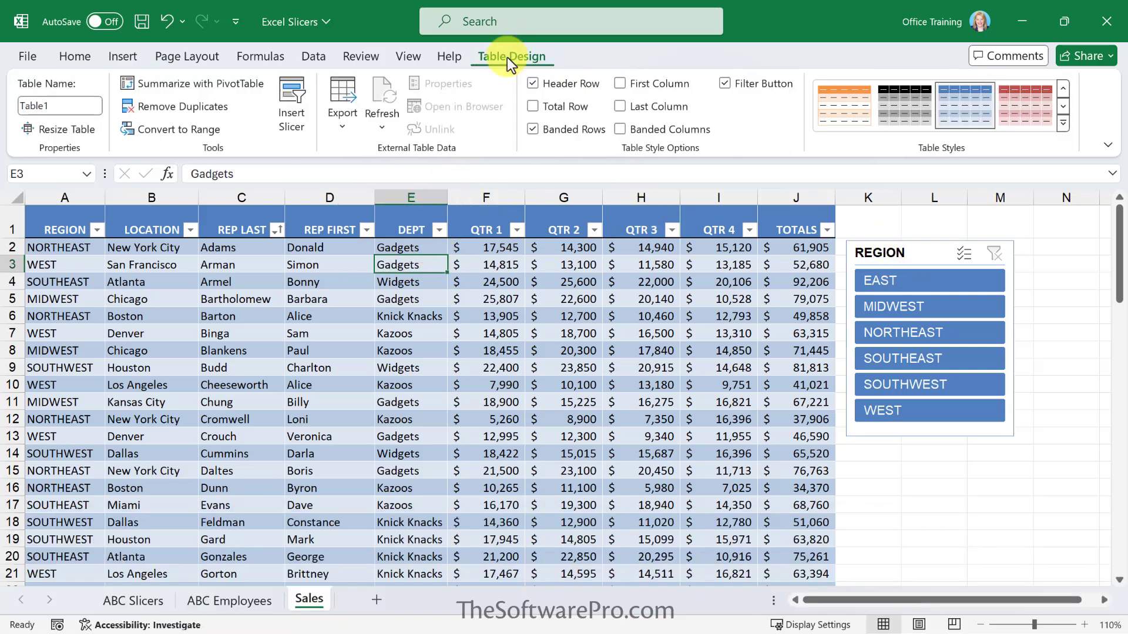
click(291, 92)
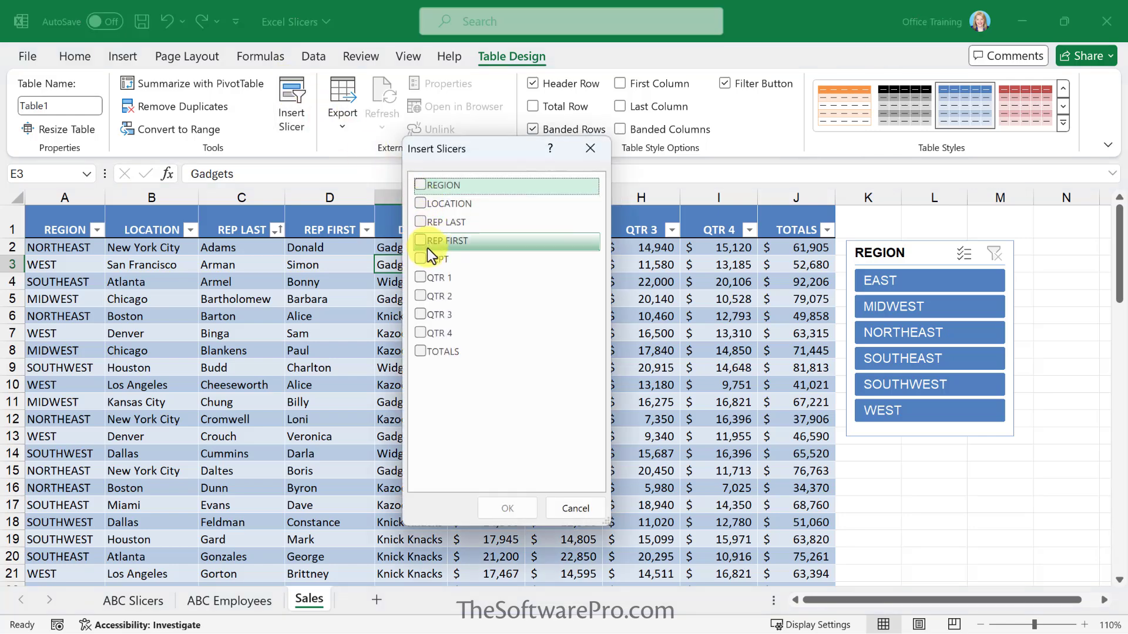
click(421, 258)
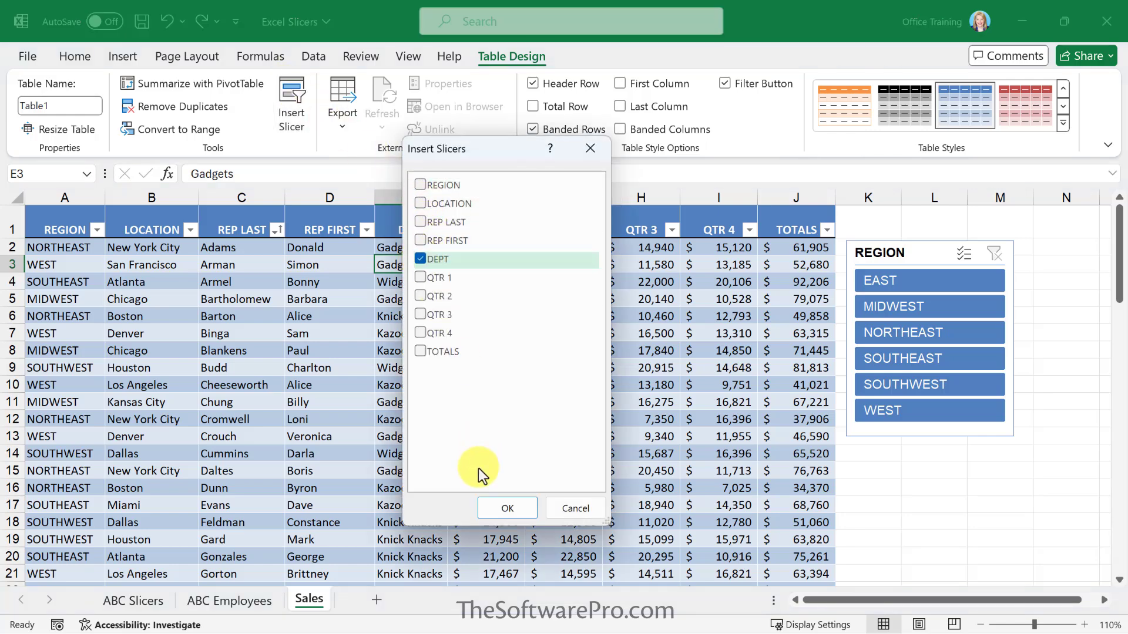
click(497, 509)
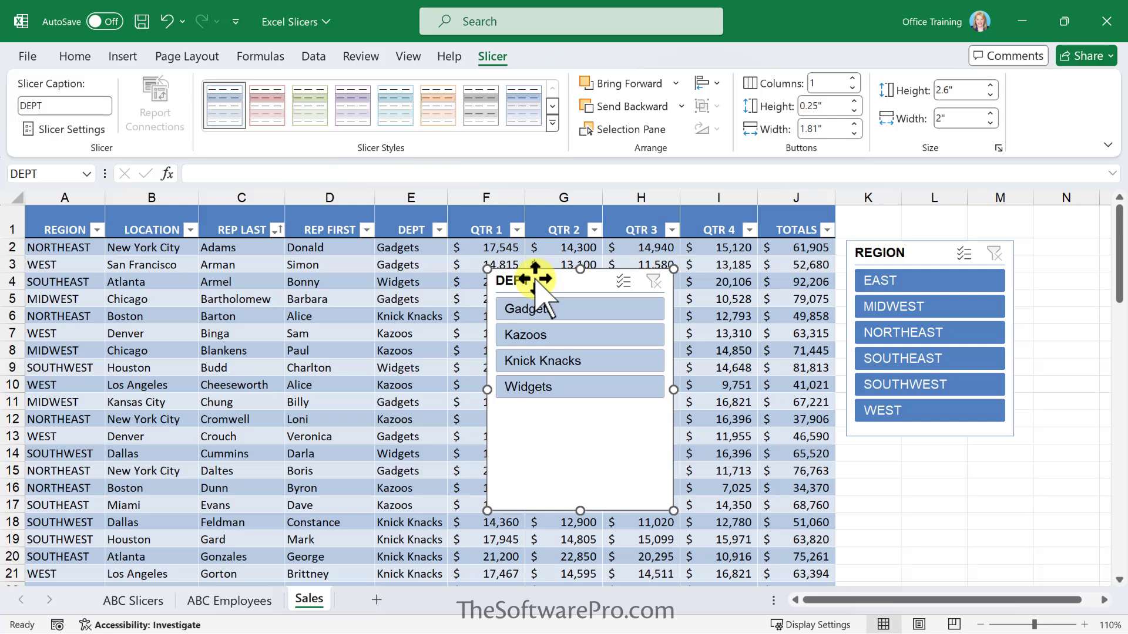
drag(534, 279, 1074, 251)
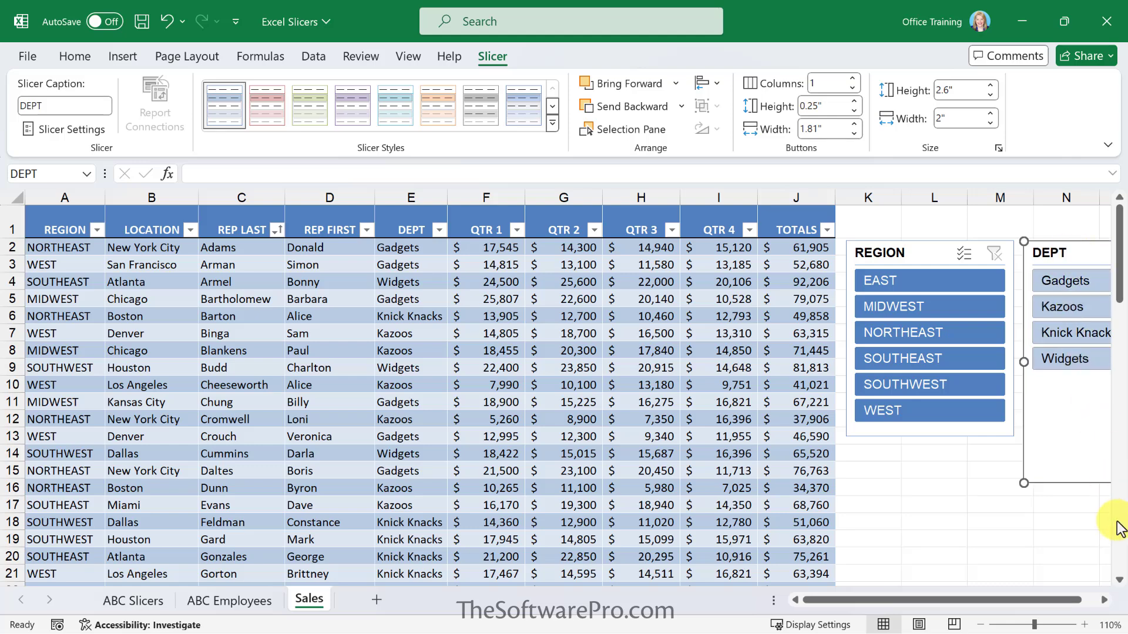
Step: Size the DEPT slicer to 2.1" by 1.8", nudge it into place, and select both slicers
click(1104, 599)
double_click(1103, 599)
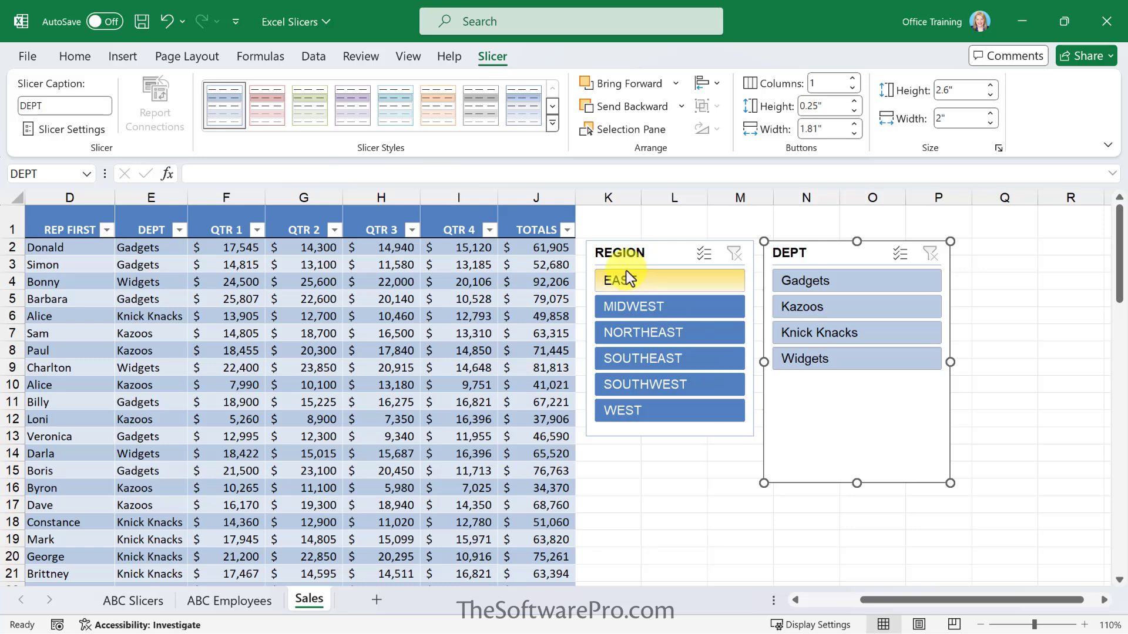
click(646, 253)
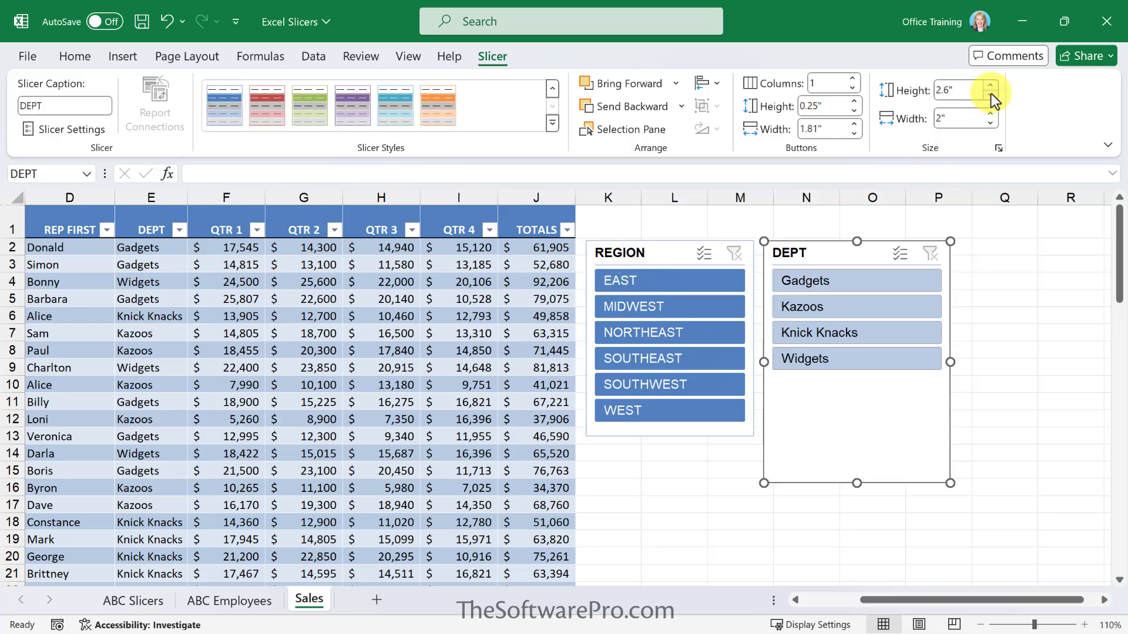
click(990, 94)
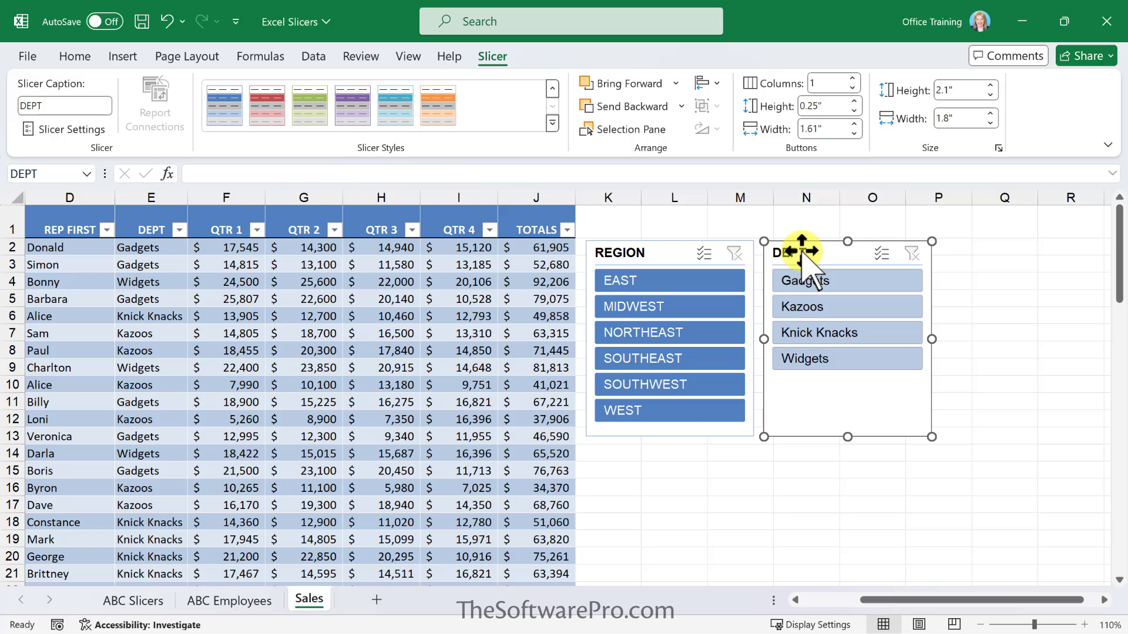
drag(813, 251, 826, 278)
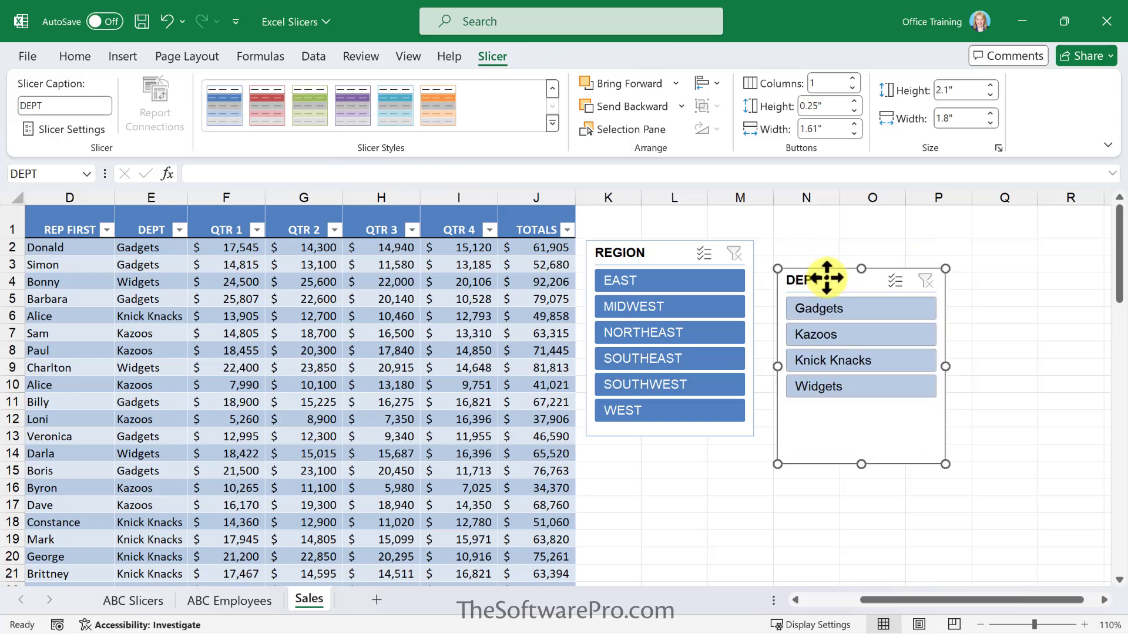
shift+click(656, 254)
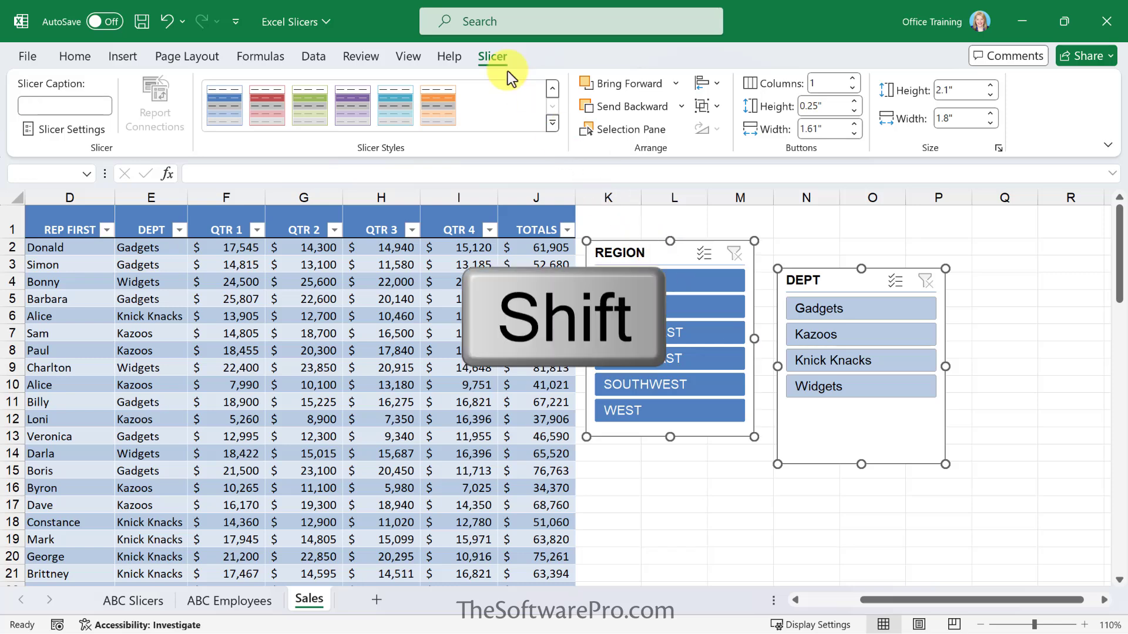
Step: Align the DEPT and REGION slicers' top edges and give DEPT the dark blue style
click(717, 83)
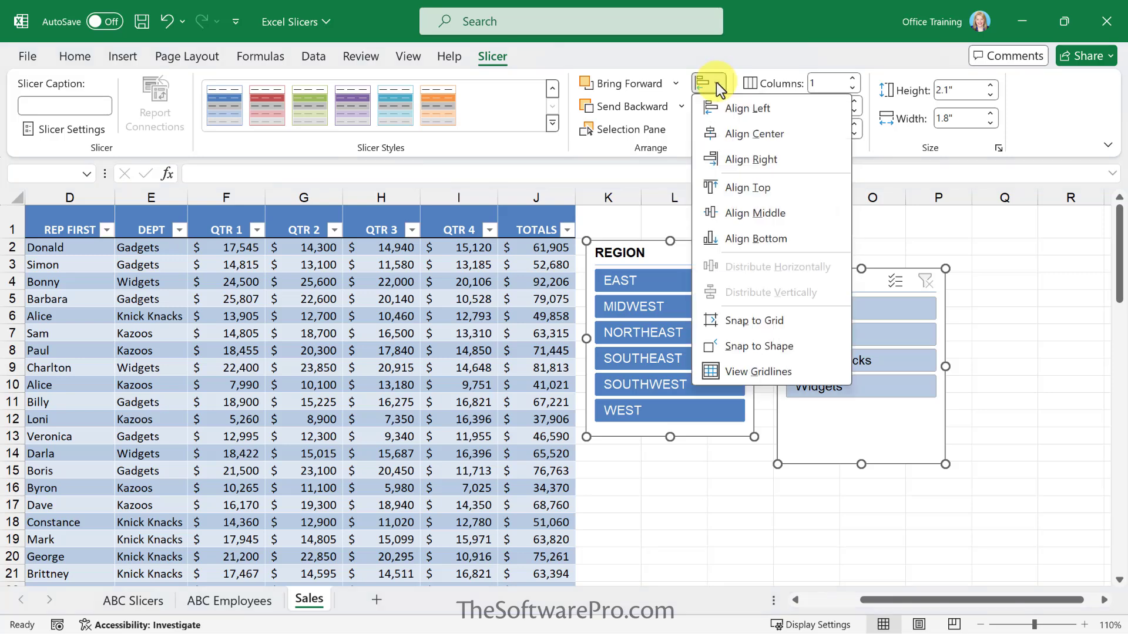
click(742, 187)
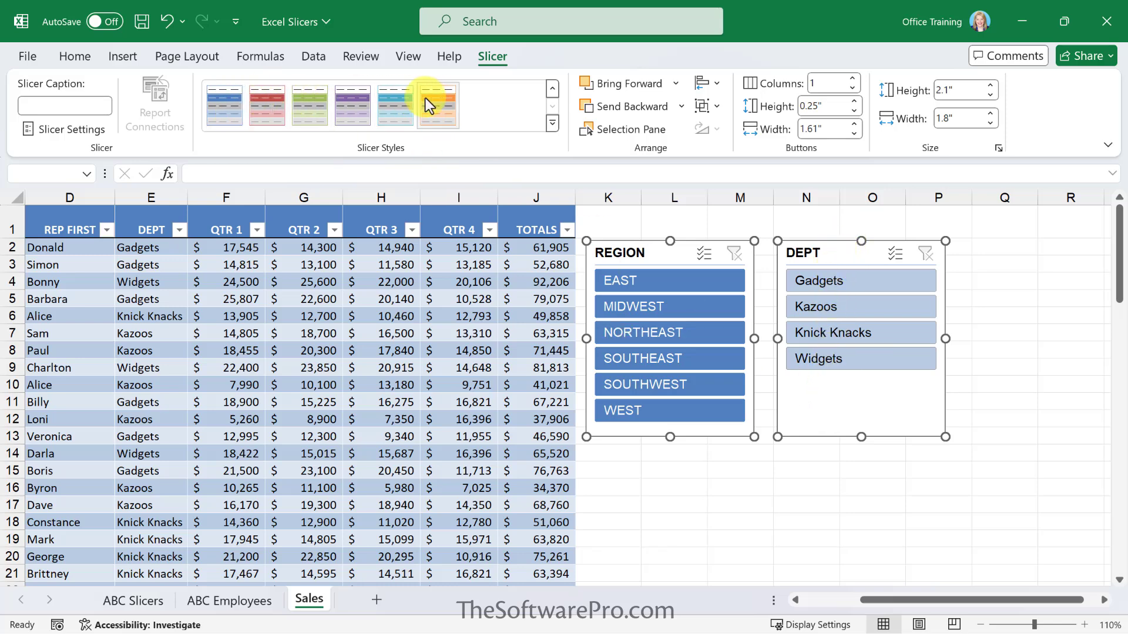
click(218, 99)
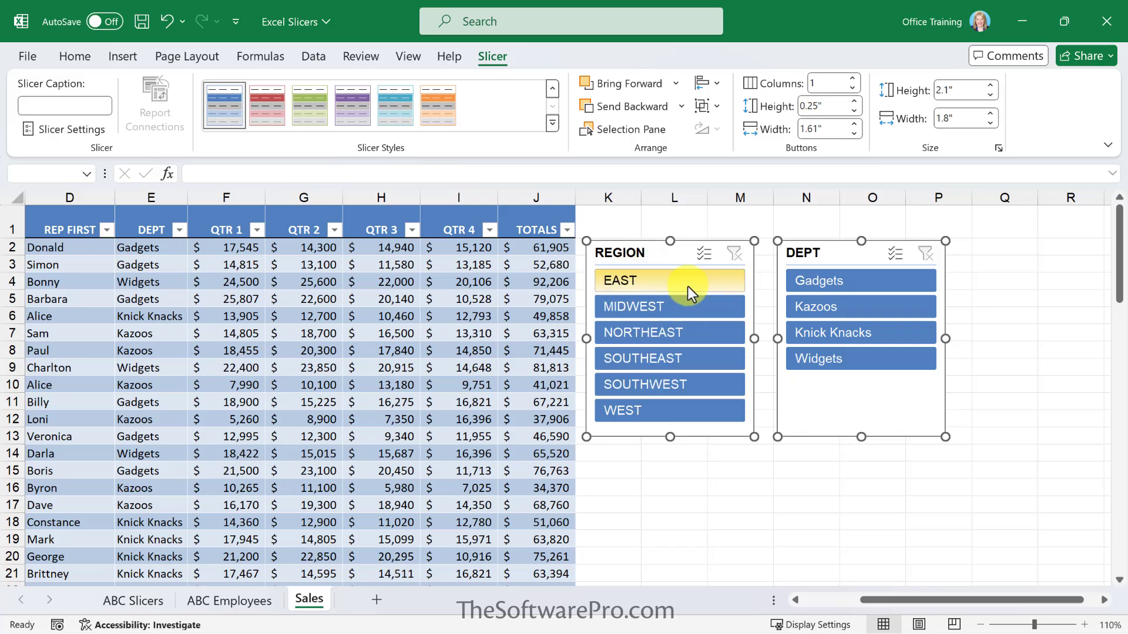
Step: Select EAST and NORTHEAST in REGION and Gadgets in DEPT, leaving 5 of 76 records
click(668, 276)
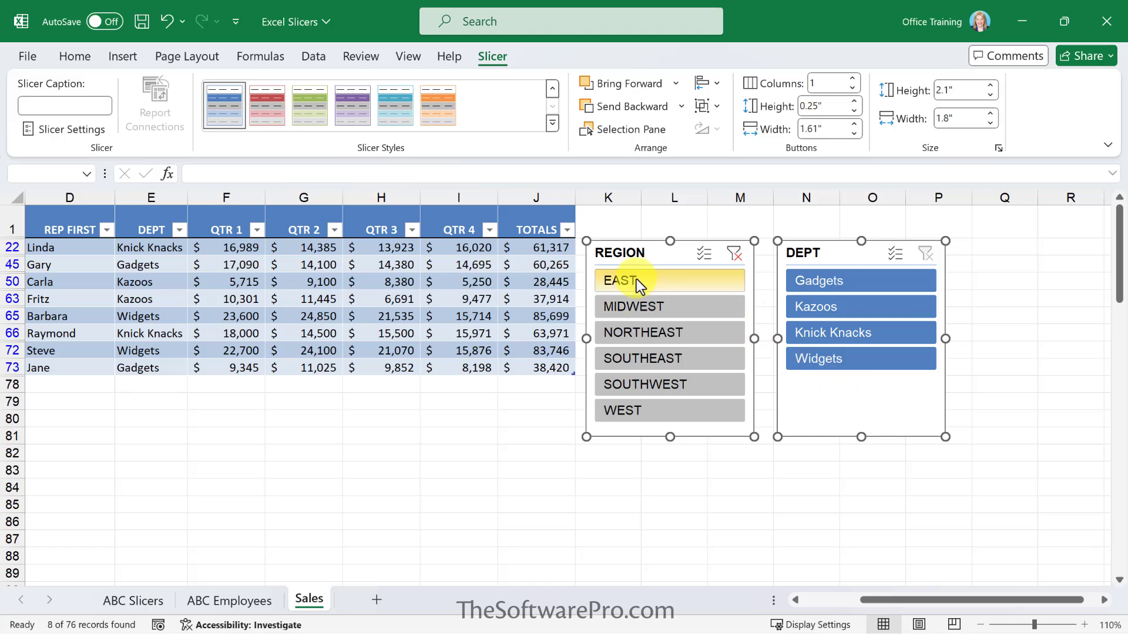
ctrl+click(686, 331)
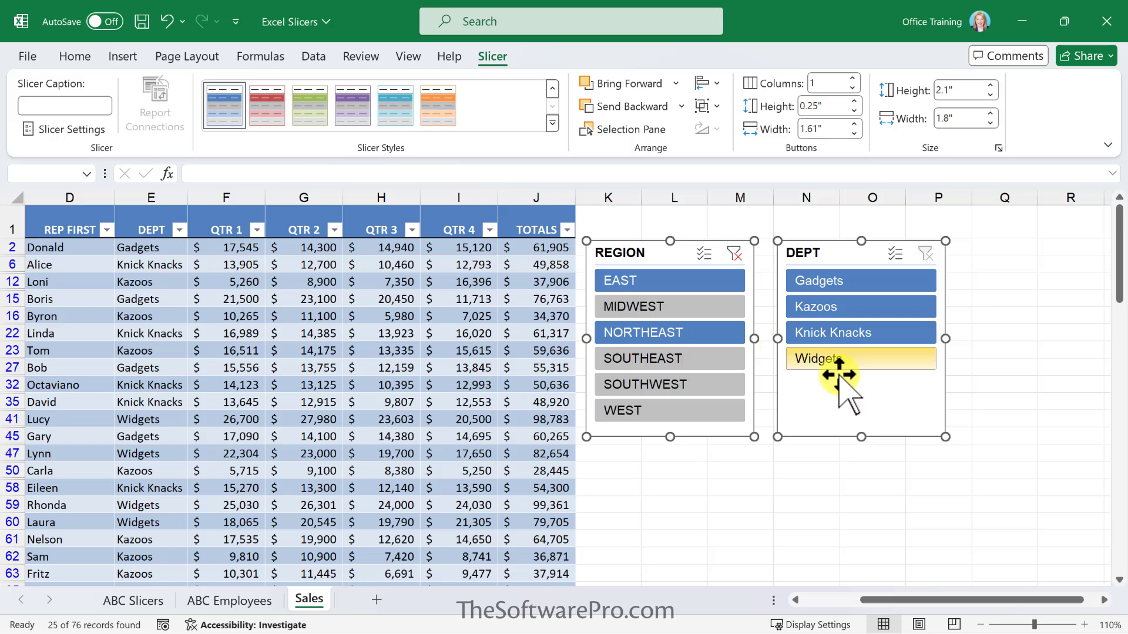
click(858, 280)
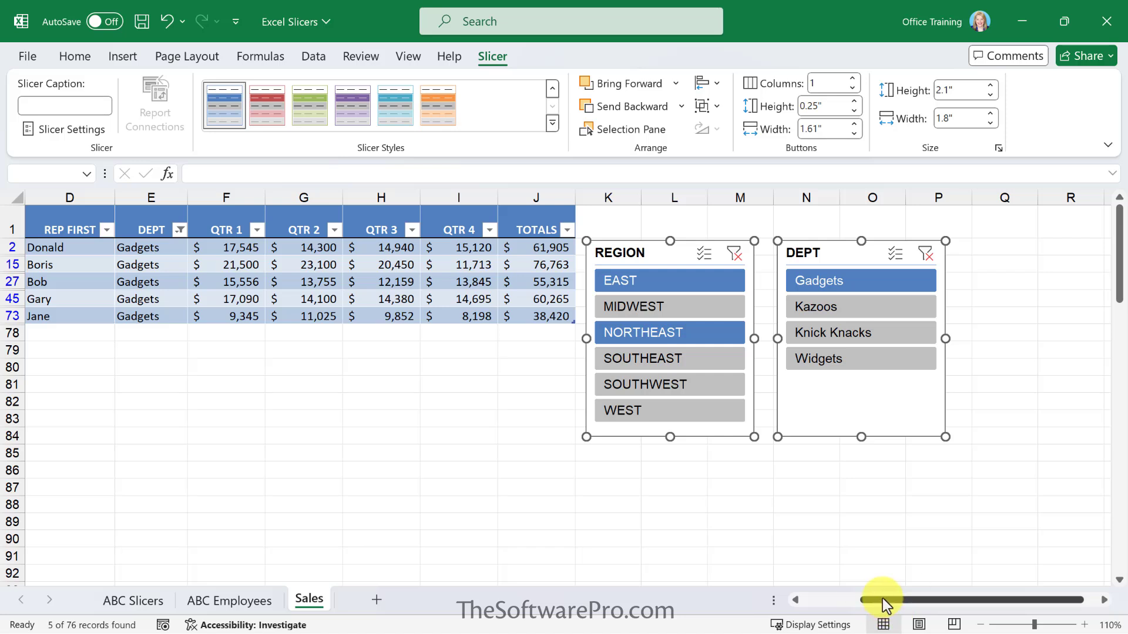
drag(882, 598, 809, 605)
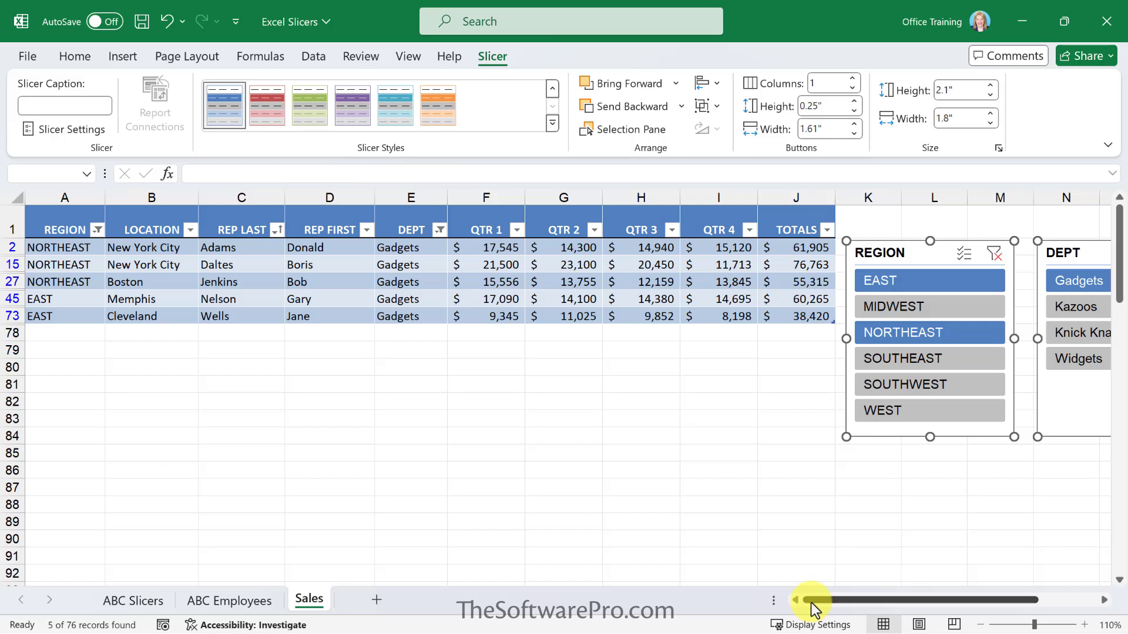